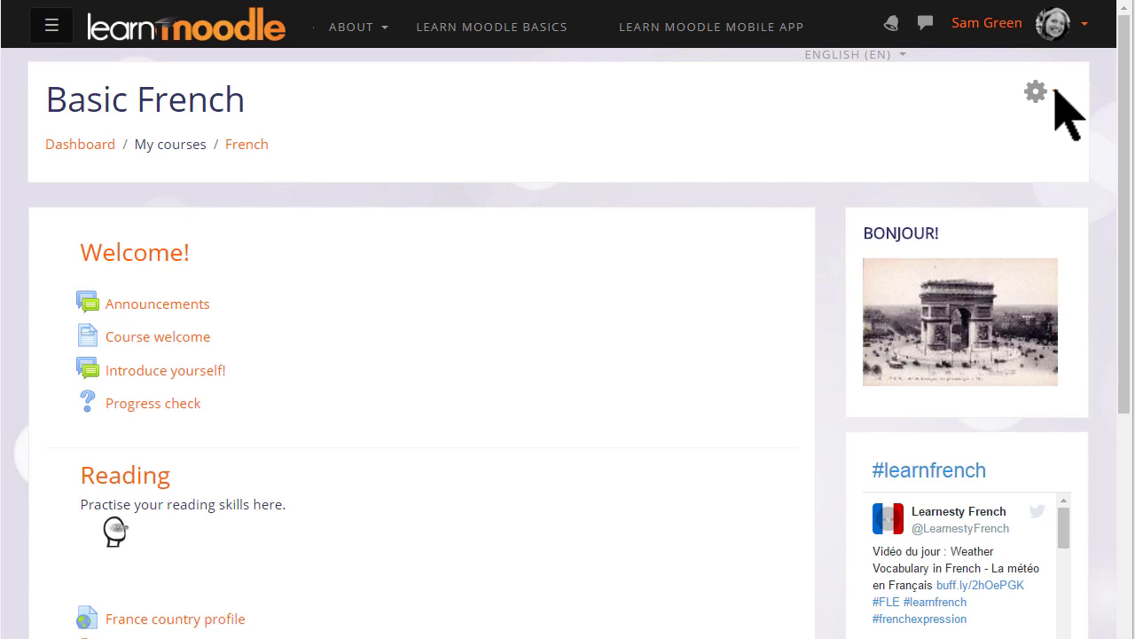
Step: Go to Basic French's full course administration page and scroll to its Reports section
left_click(1056, 98)
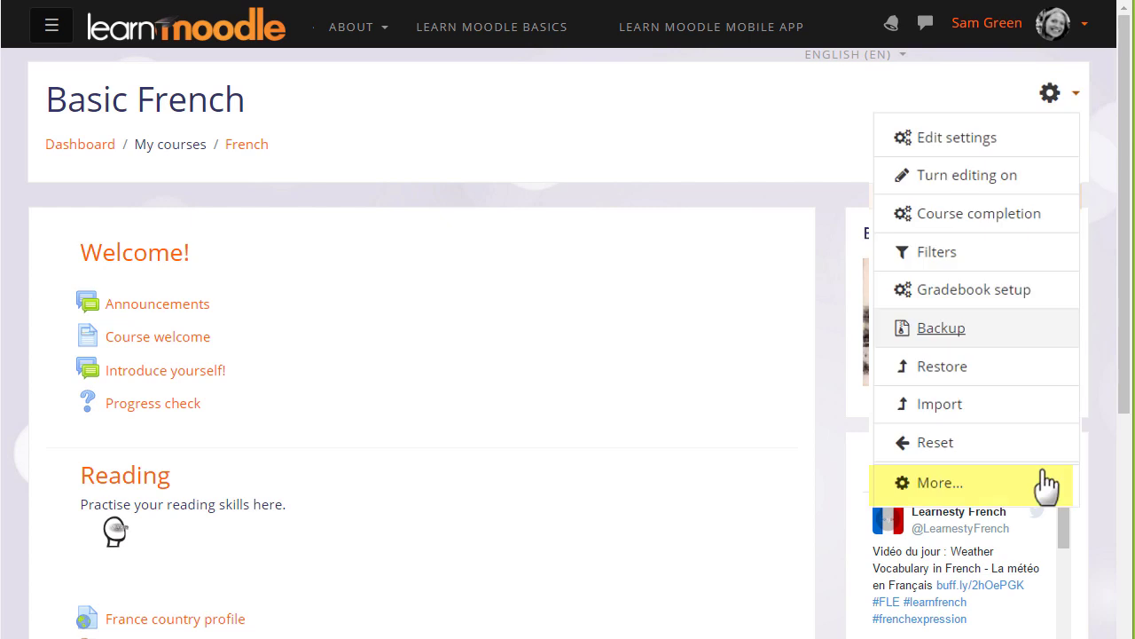
left_click(1047, 483)
scroll(953, 472, "down", 5)
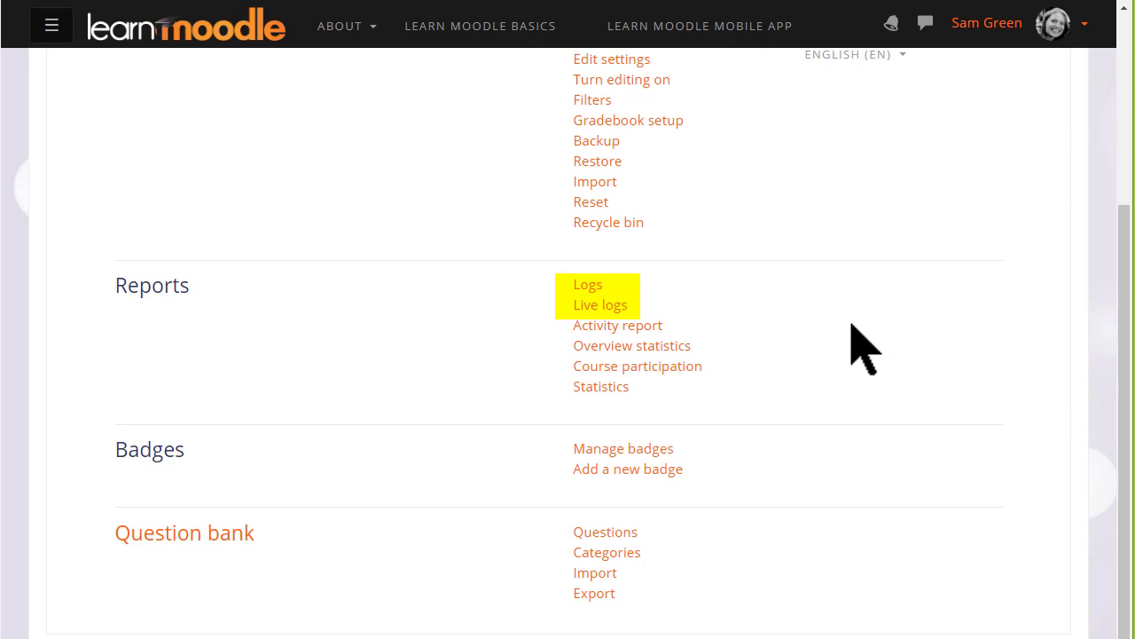
Step: Open the course Logs report and review its participant and event-type filter options
left_click(592, 285)
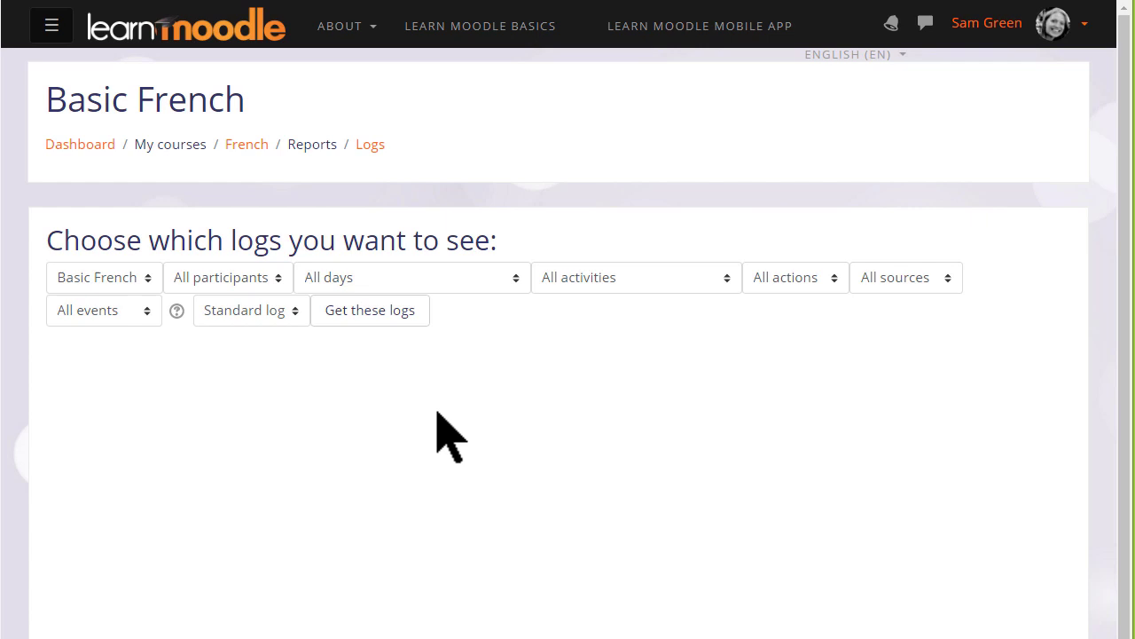
left_click(278, 282)
left_click(140, 313)
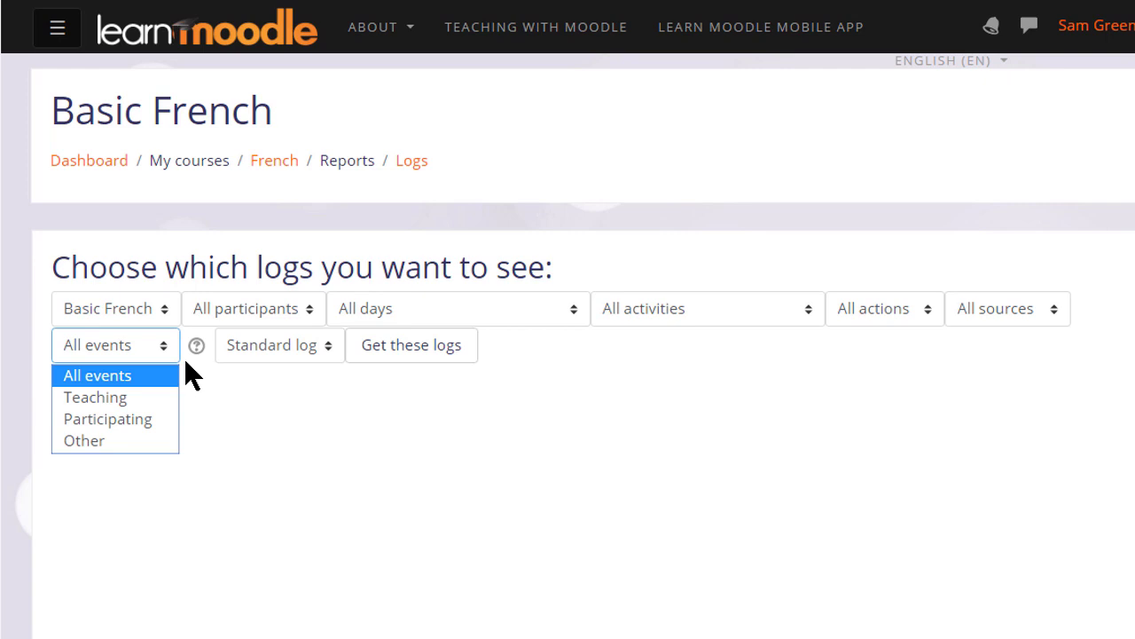
Step: Fetch logs filtered to Saturday, 24 December 2016, Create actions and Teaching events
left_click(166, 326)
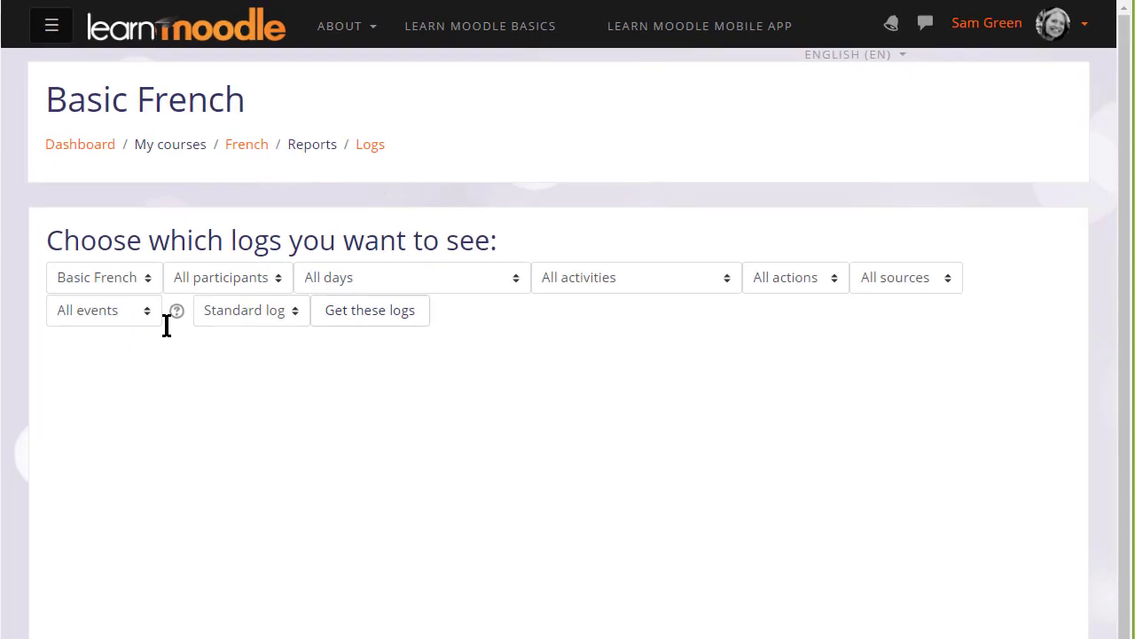
left_click(498, 279)
left_click(479, 366)
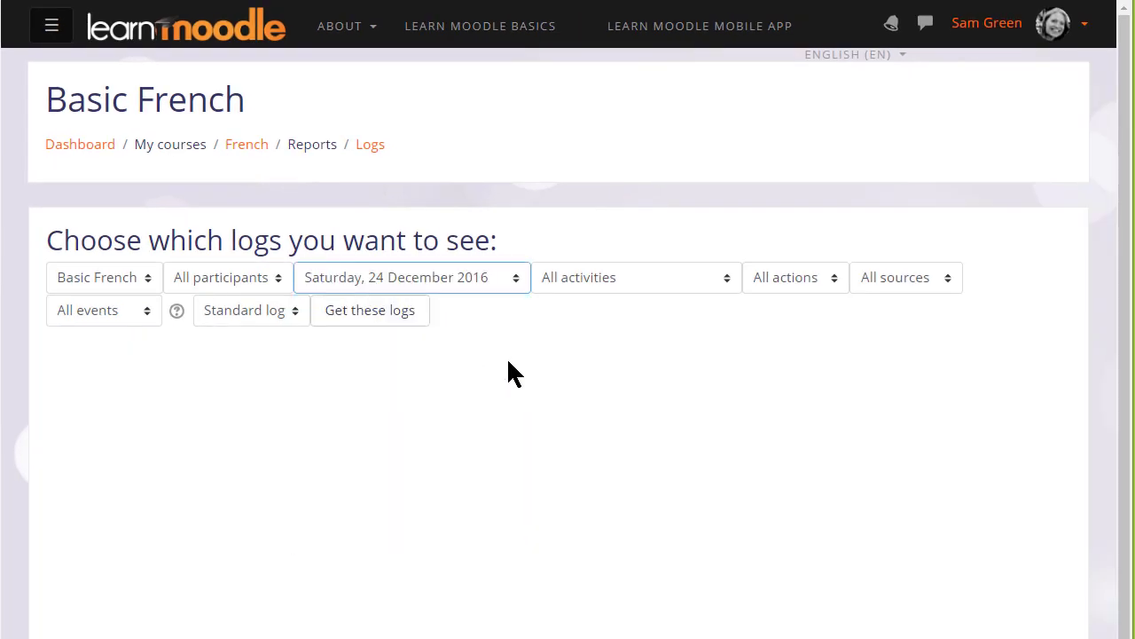
left_click(773, 280)
left_click(781, 324)
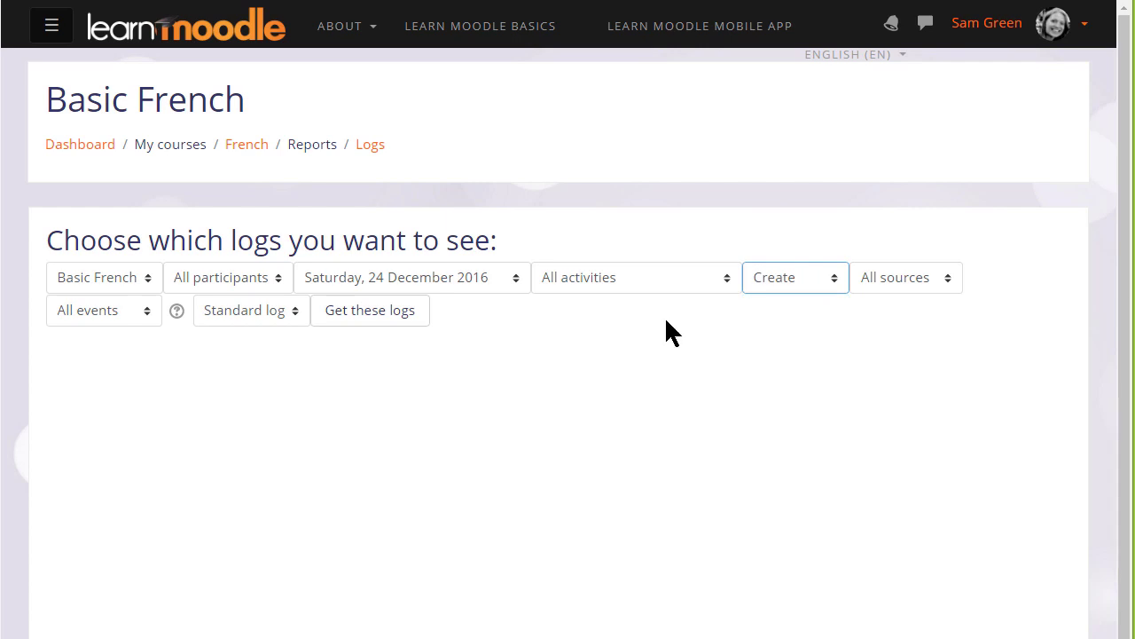
left_click(133, 309)
left_click(130, 357)
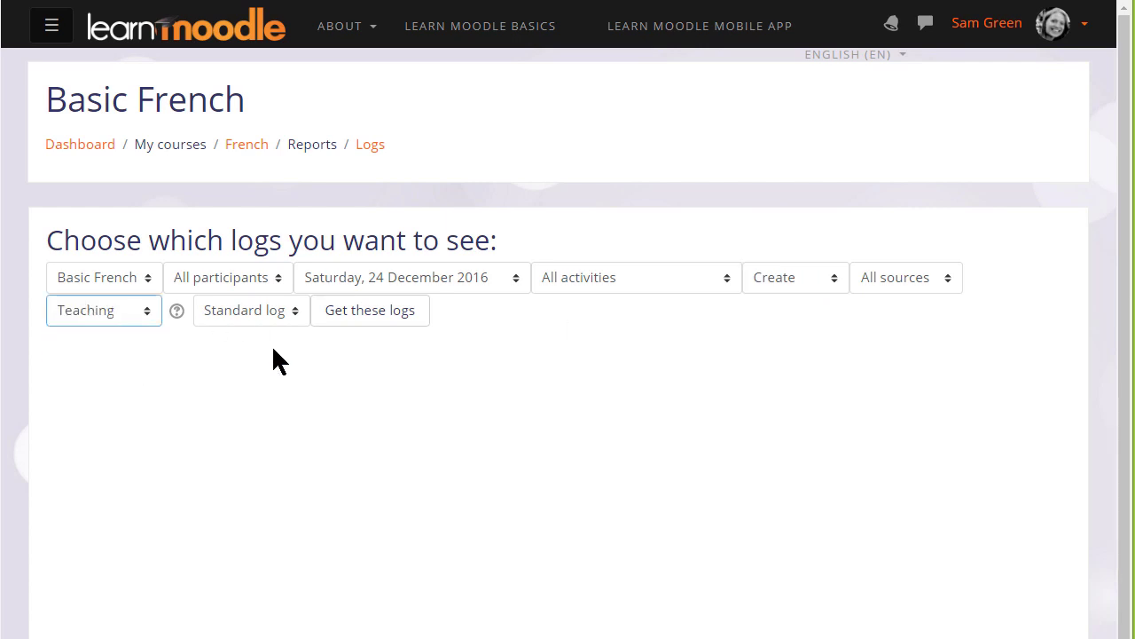
left_click(413, 325)
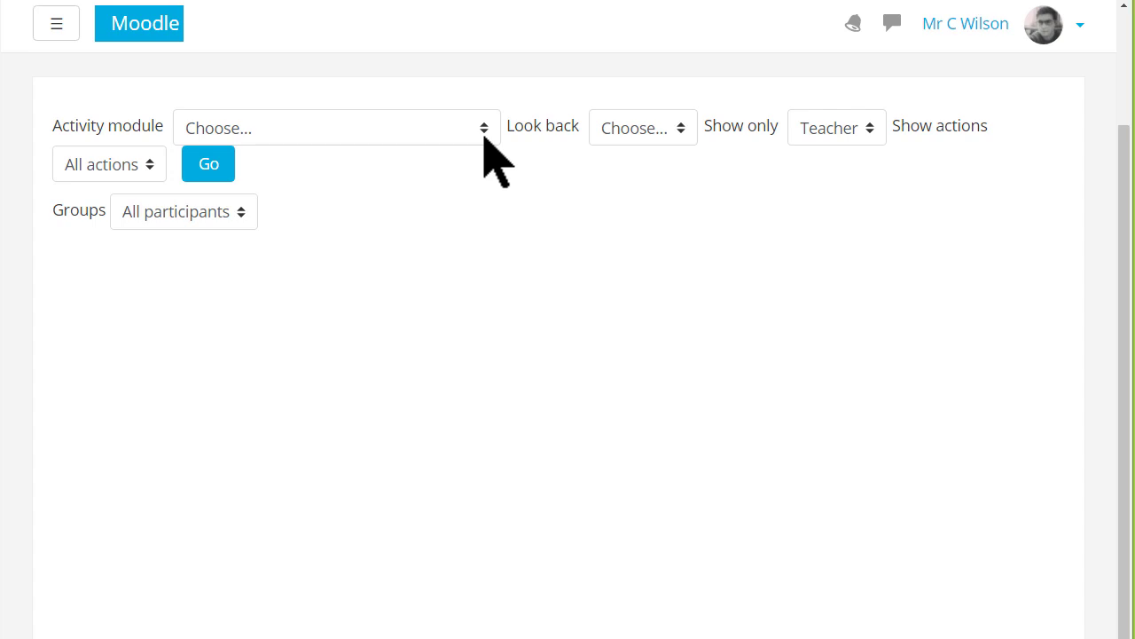
Step: Run the participation report for 'Why are we here?' over 1 week, Student role, Post actions
left_click(485, 138)
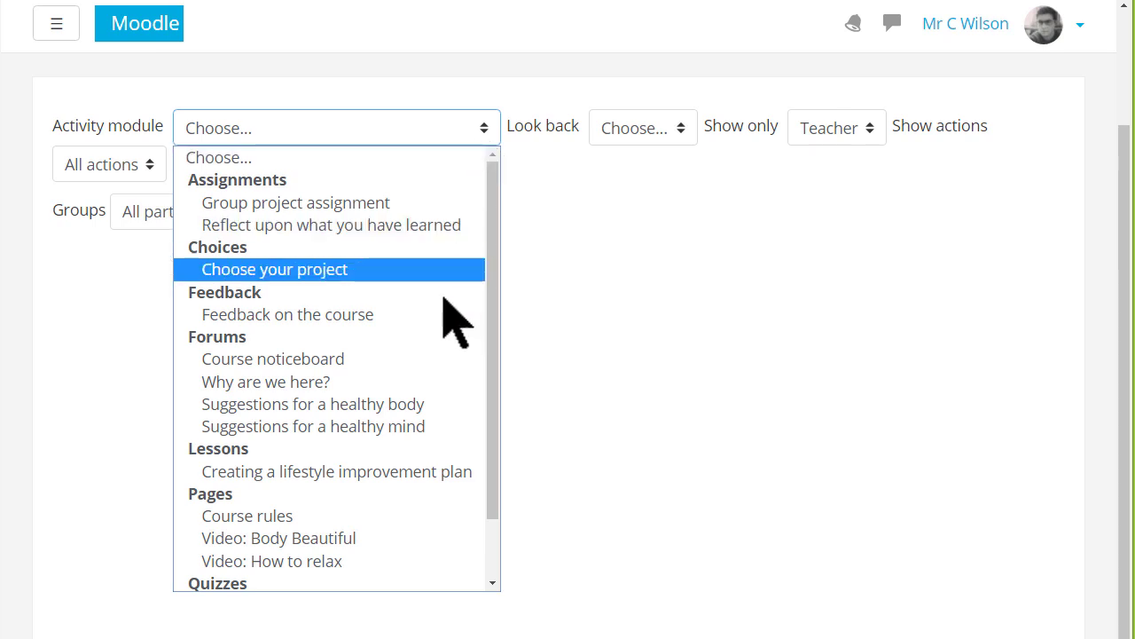
left_click(443, 395)
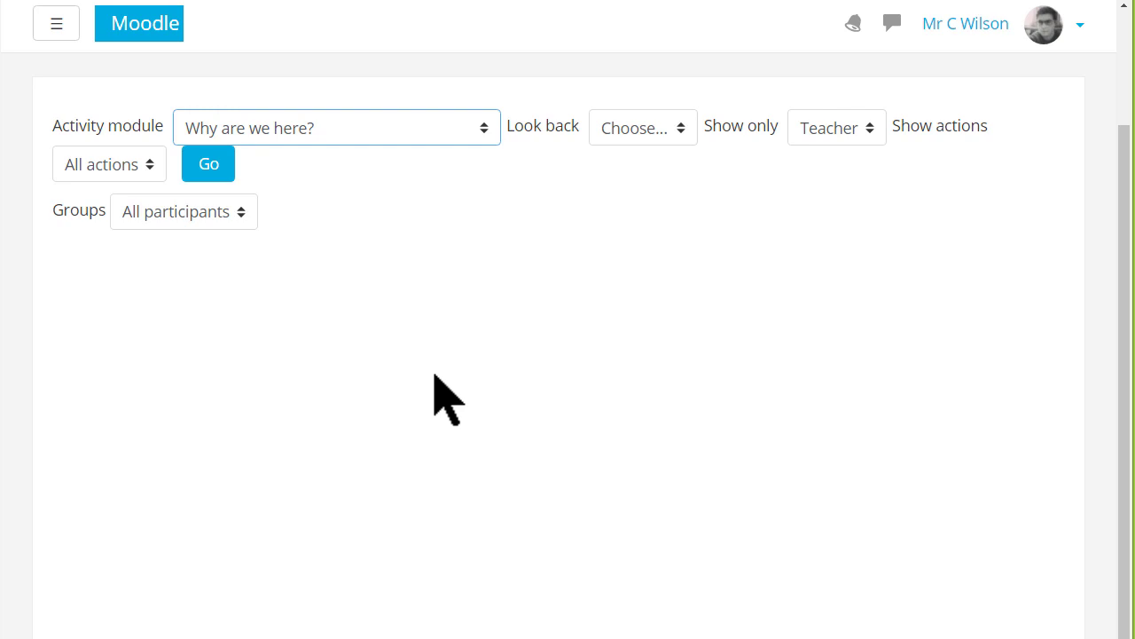
left_click(665, 136)
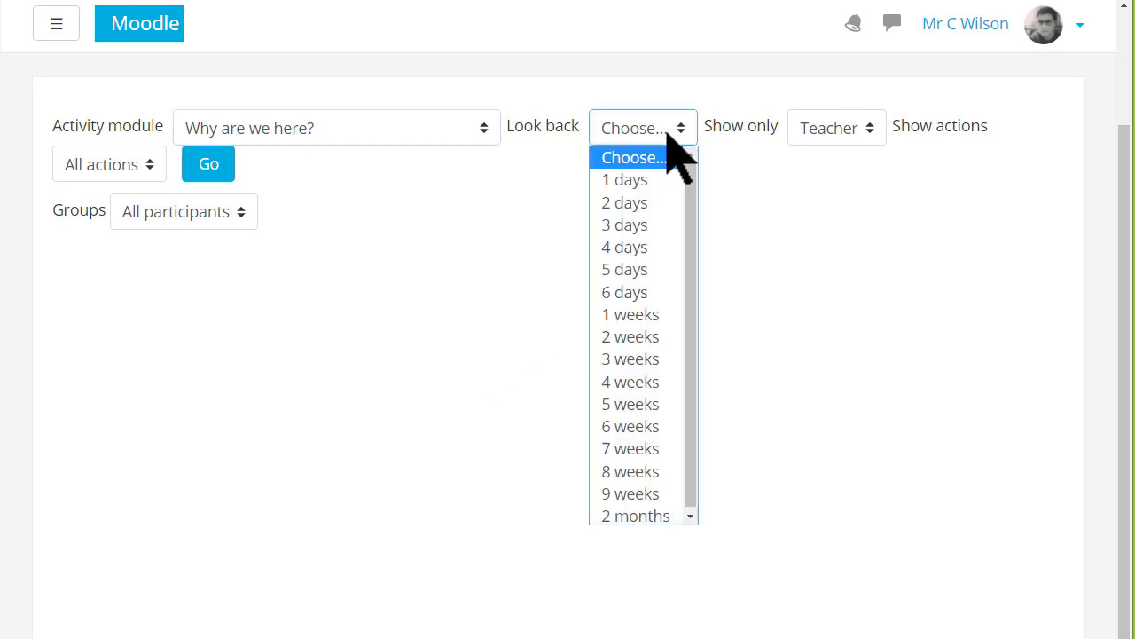
left_click(648, 314)
left_click(870, 133)
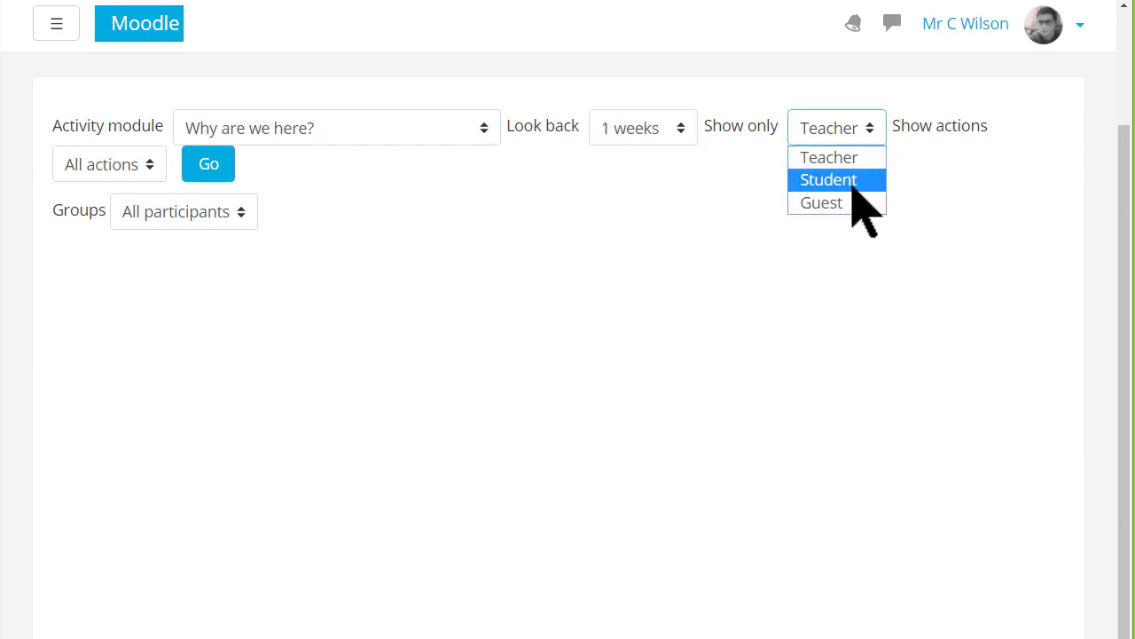
left_click(853, 183)
left_click(145, 167)
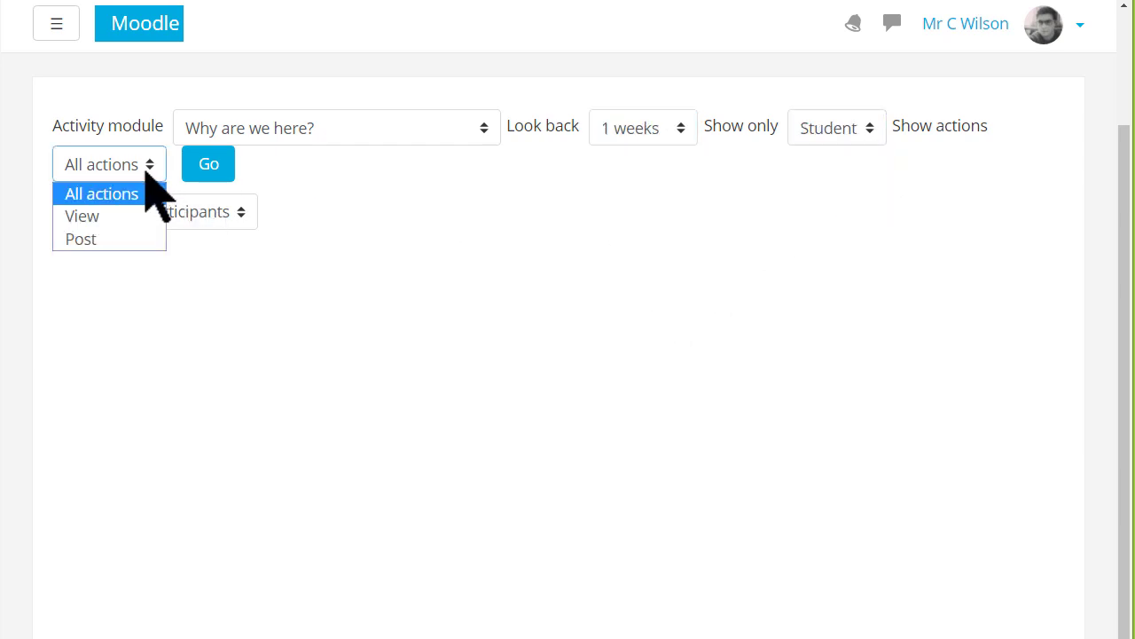
left_click(115, 240)
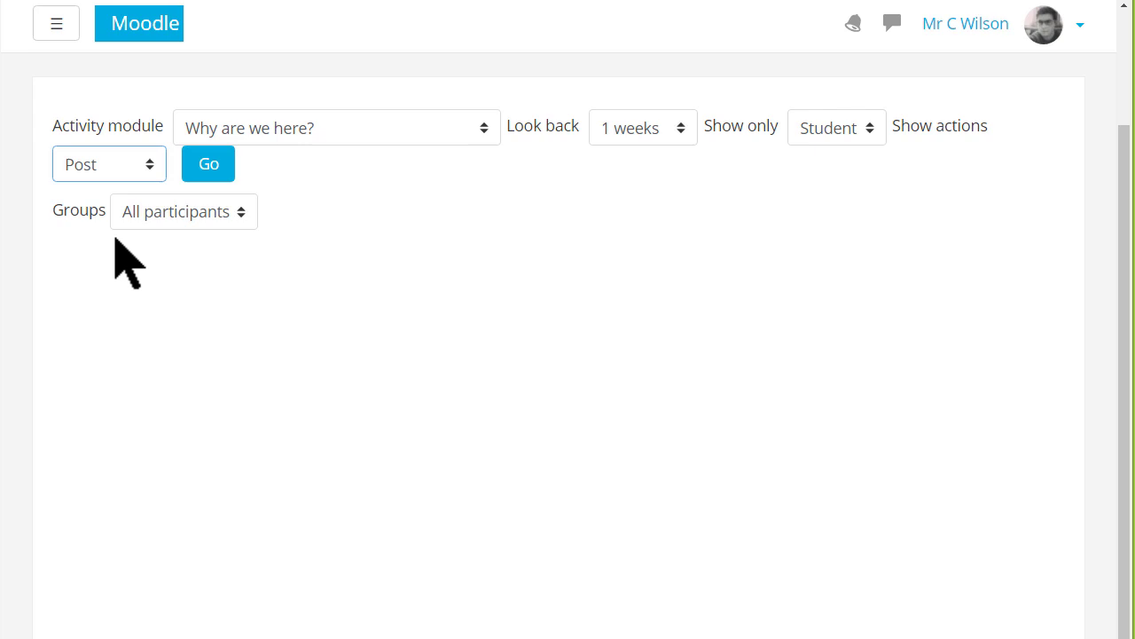
left_click(208, 177)
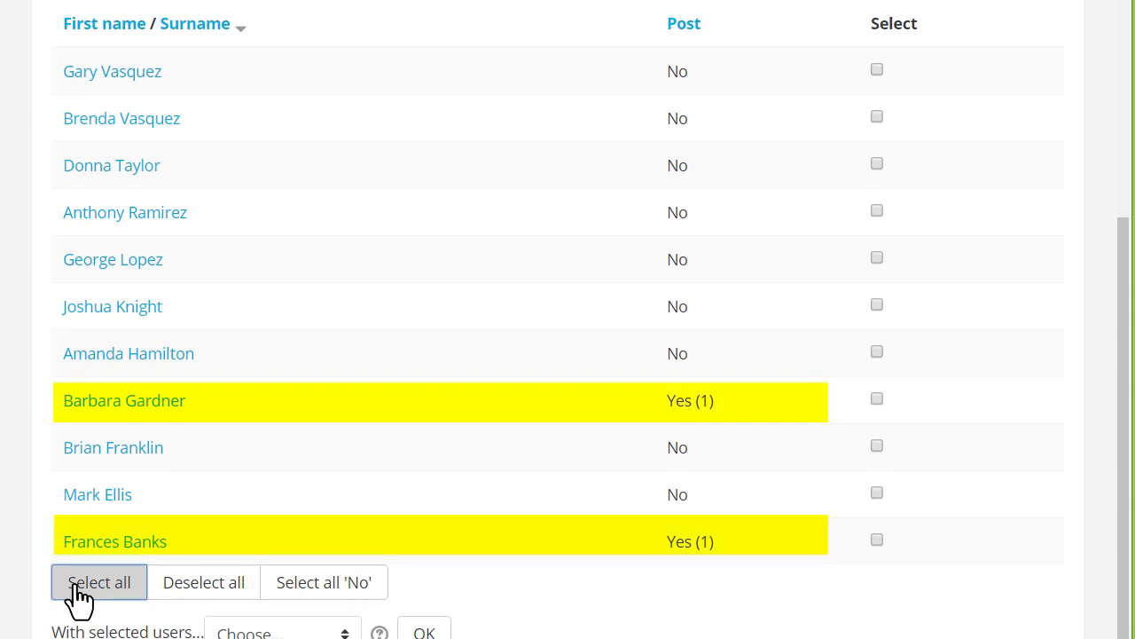
Step: Select all students except the two who already posted in the forum
left_click(77, 587)
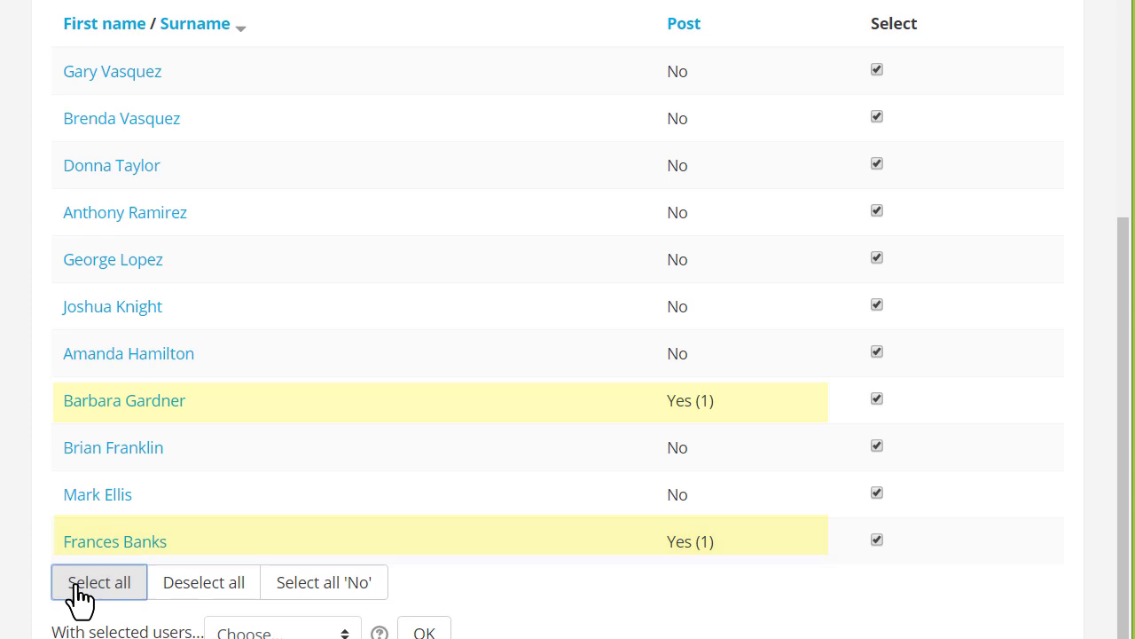
left_click(877, 541)
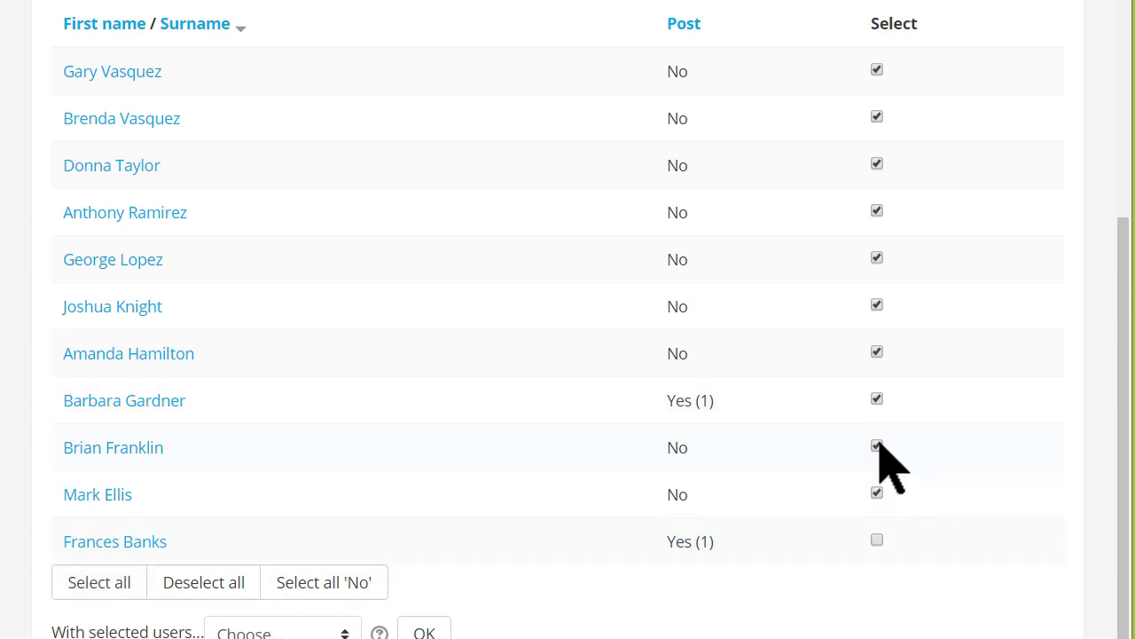
left_click(878, 400)
scroll(816, 532, "down", 1)
Step: Message the selected students 'Please remember to post in the forum :)'
left_click(350, 583)
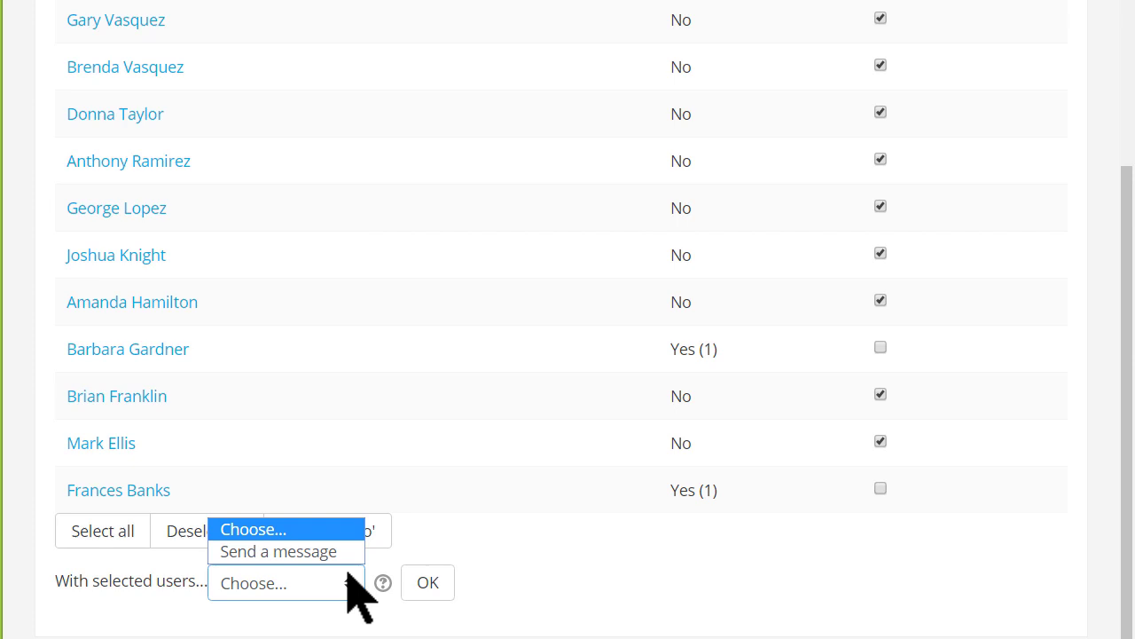
left_click(332, 548)
left_click(428, 582)
type("Please remembe")
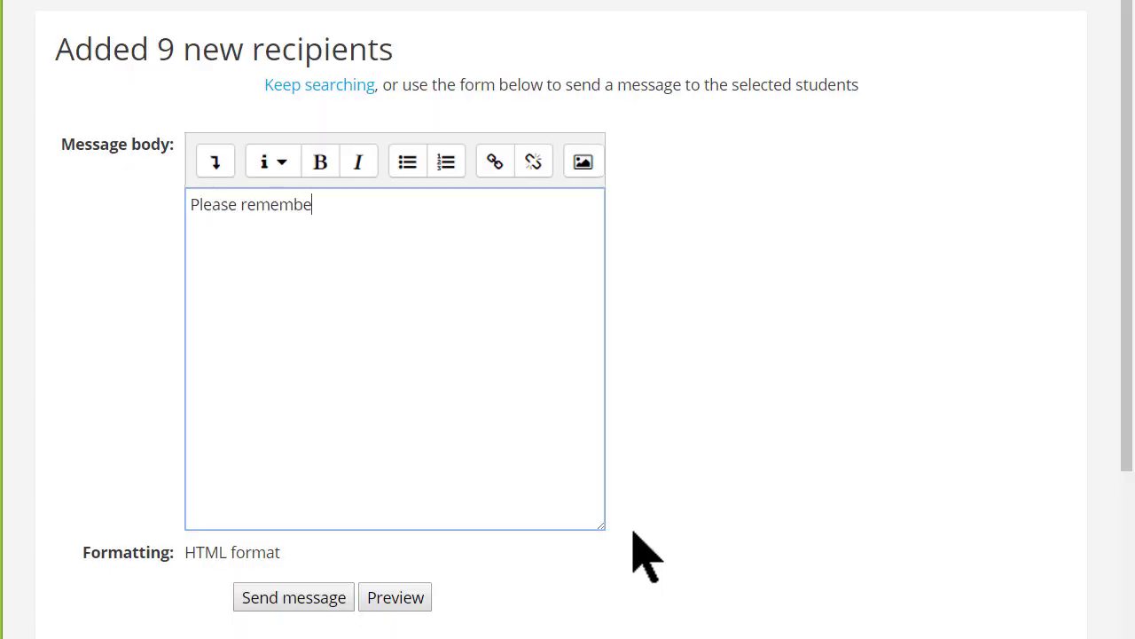
type("r to post in the forum :)")
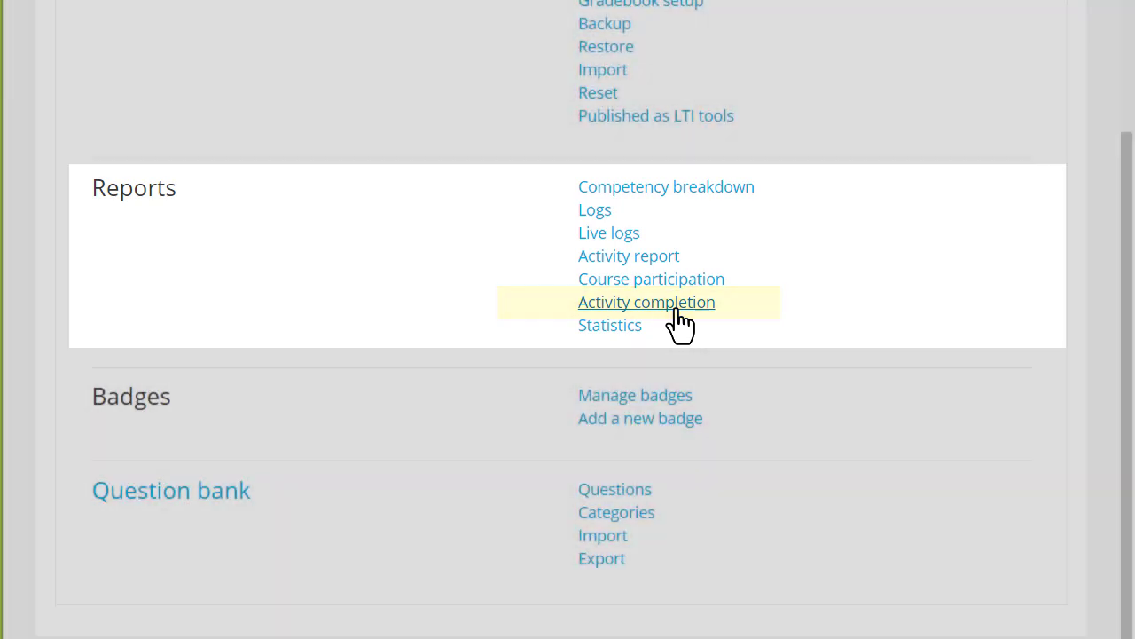
Step: Open the Activity completion report from the course Reports section
left_click(676, 308)
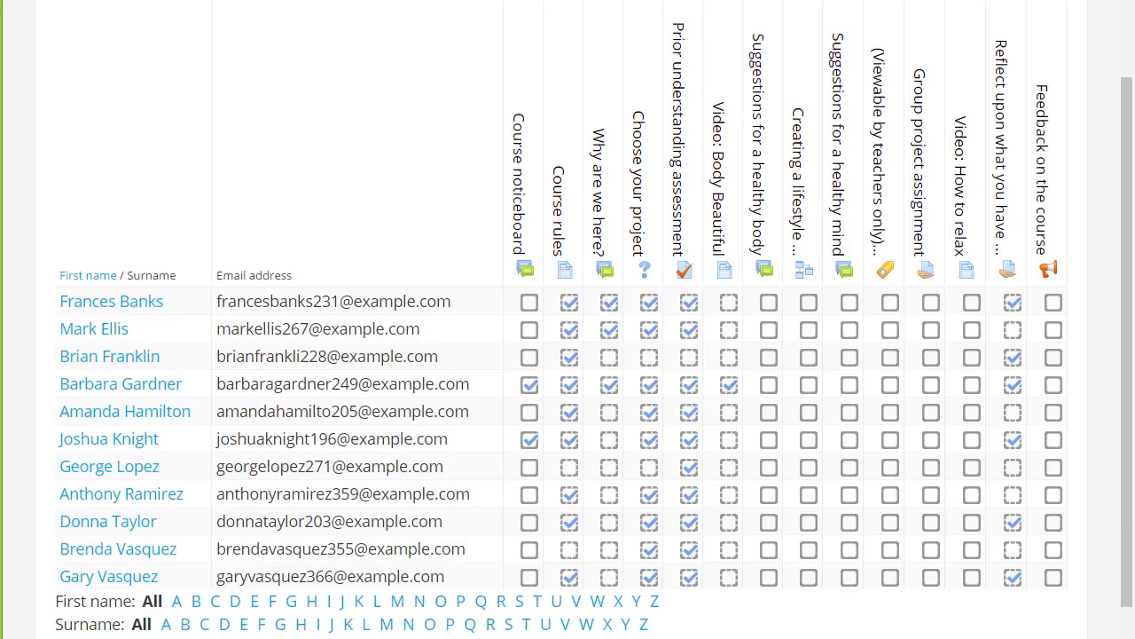